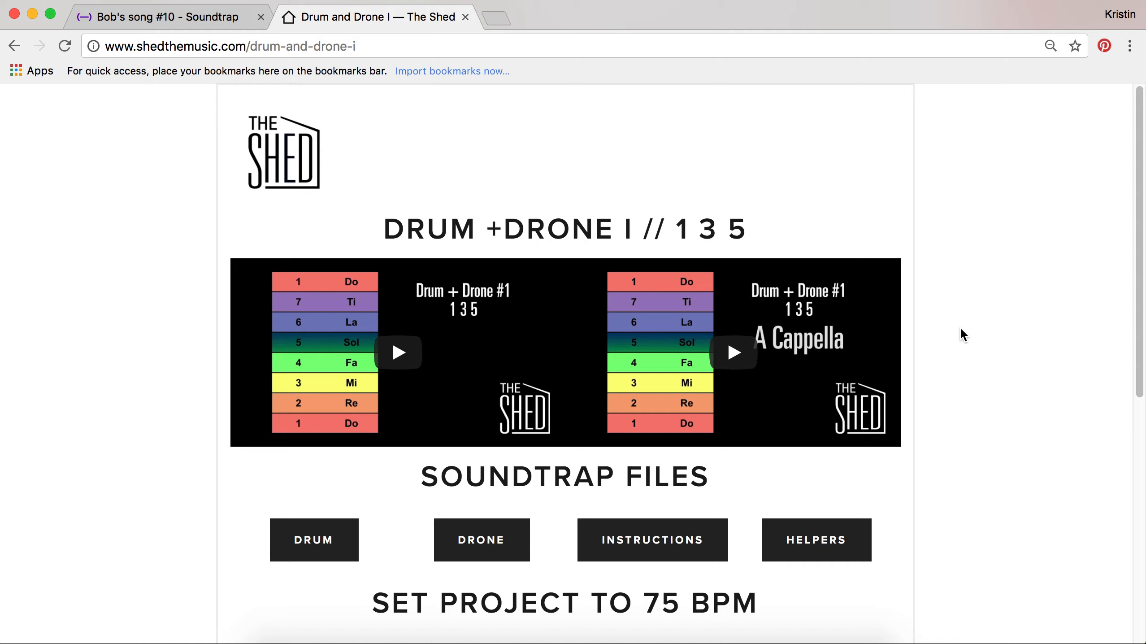
# - Check the project tempo on the Drum and Drone I page and set the Soundtrap project's tempo to 75 BPM
pyautogui.scroll(-5, 962, 329)
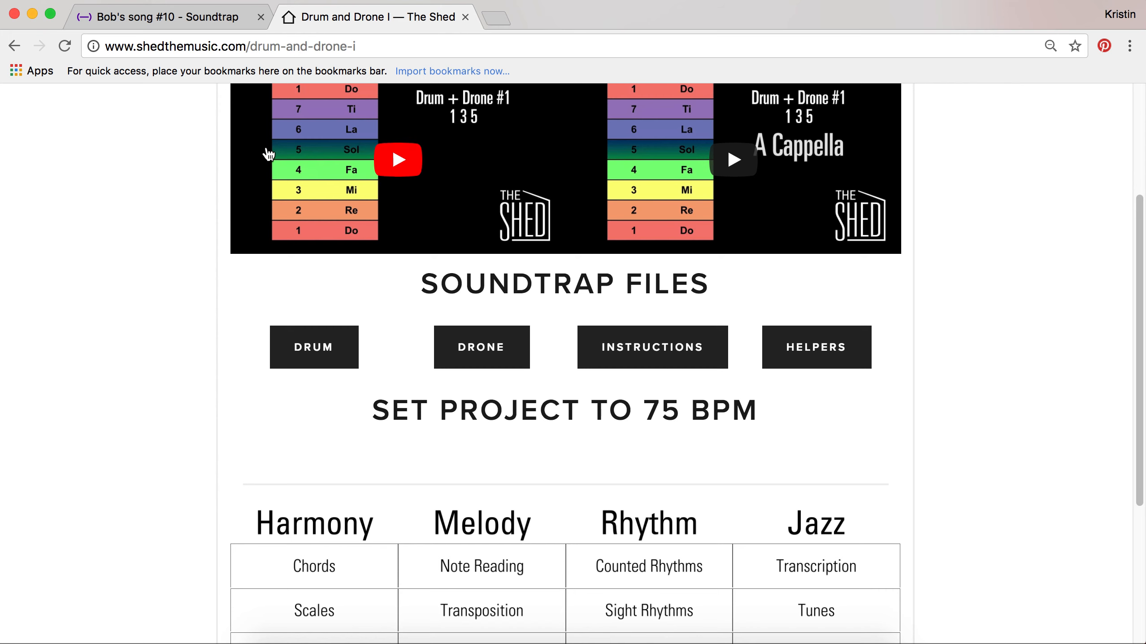
pyautogui.click(193, 18)
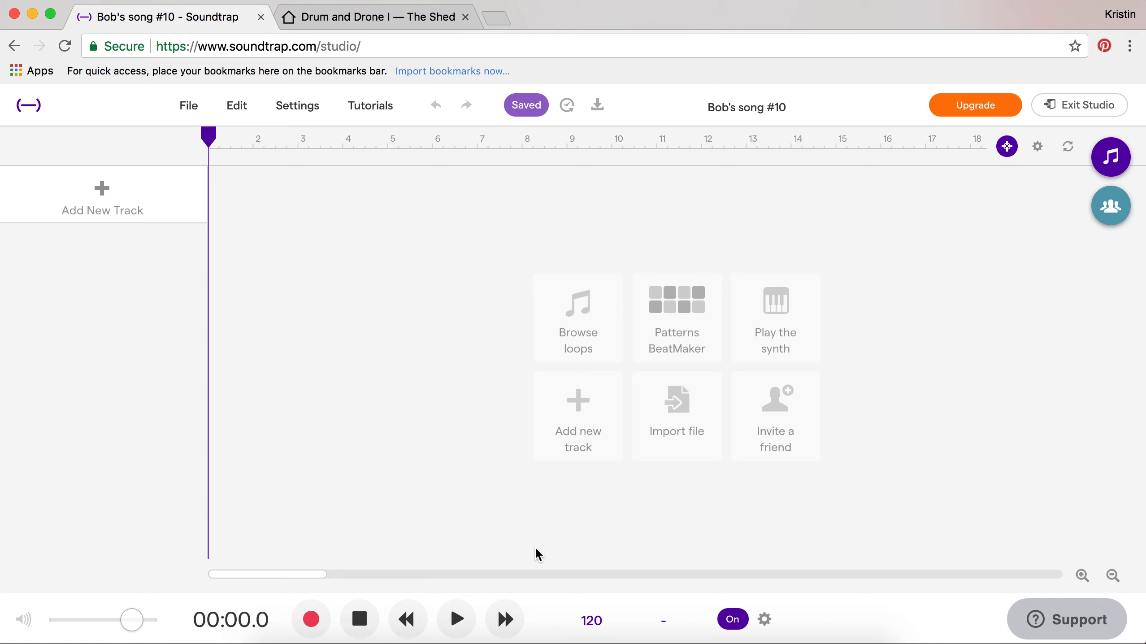
pyautogui.click(384, 28)
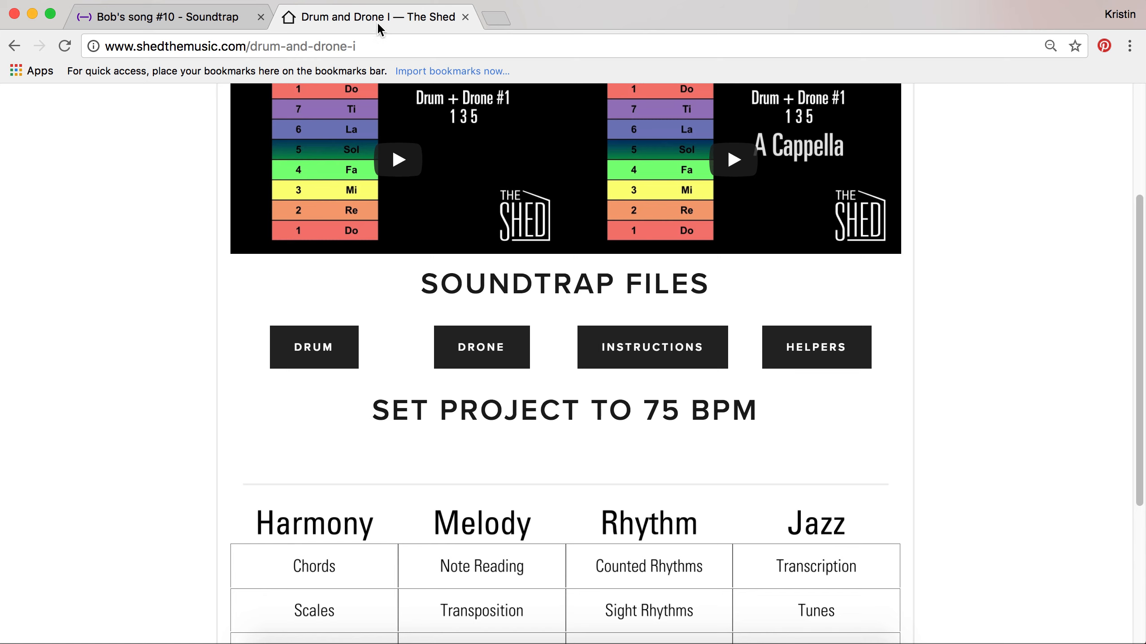
pyautogui.click(117, 25)
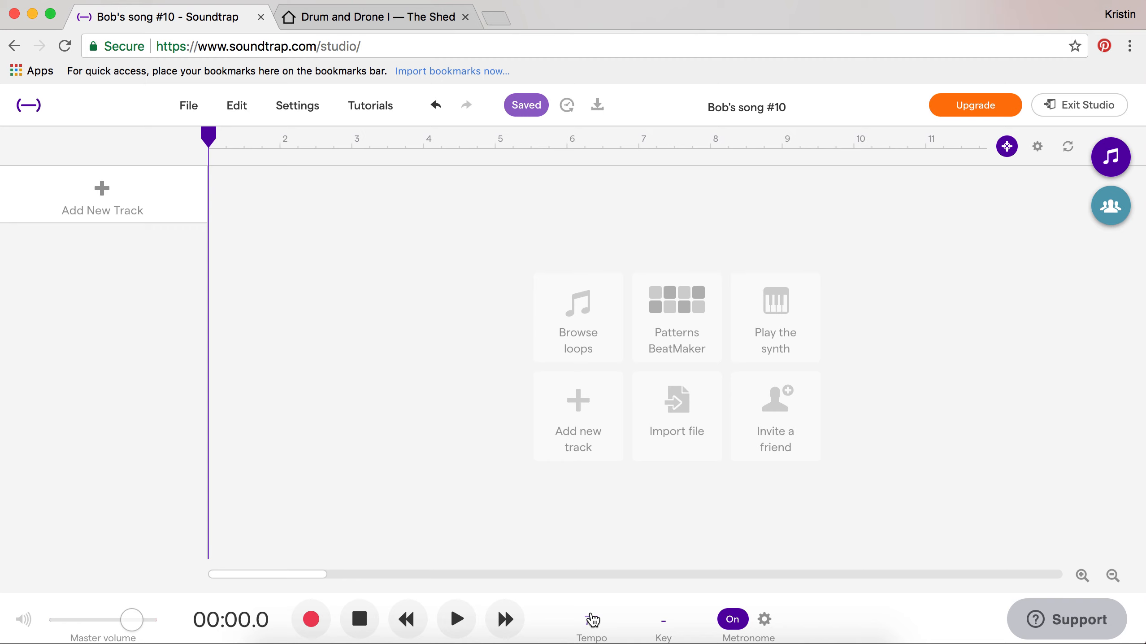
# - Download the Drum file from the Shed page and import it into the Soundtrap project as the first track
pyautogui.click(389, 27)
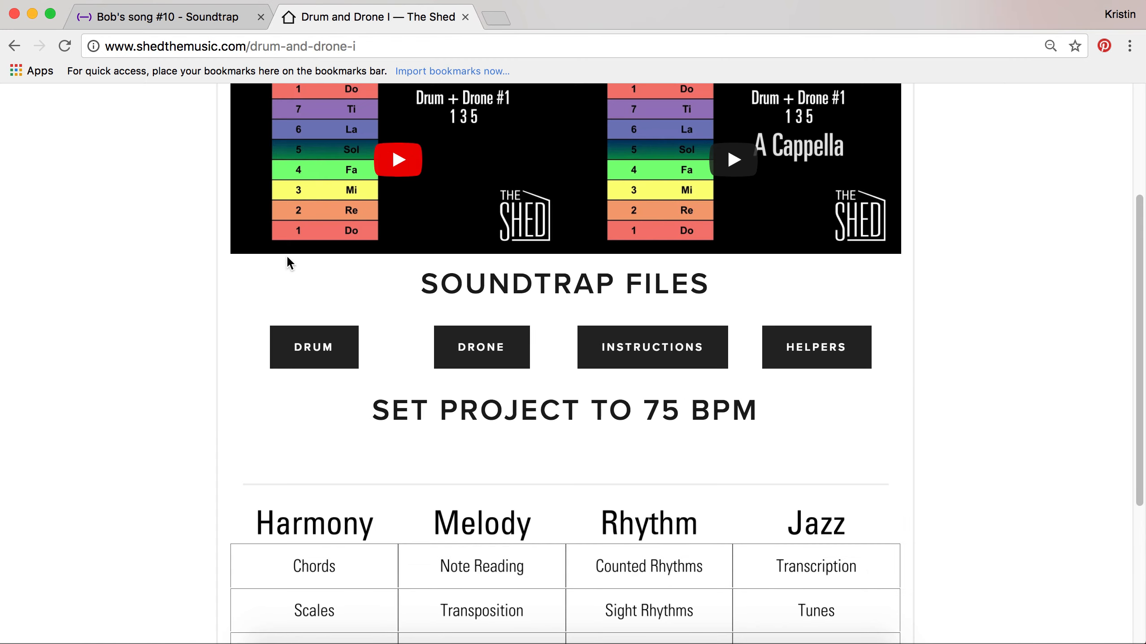
pyautogui.click(287, 344)
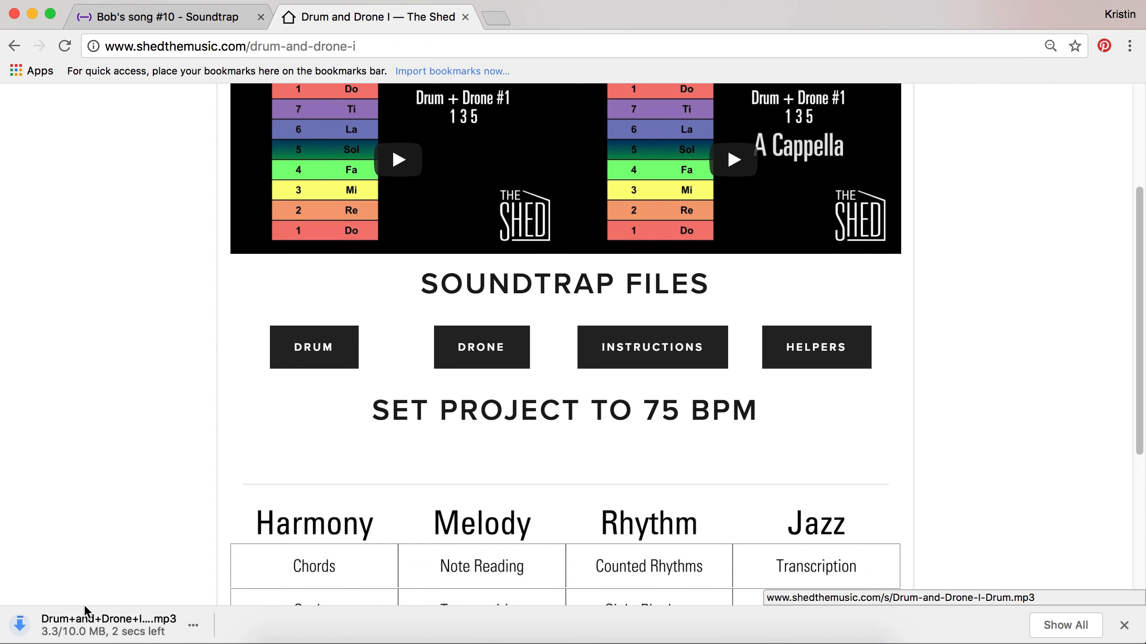
pyautogui.click(156, 21)
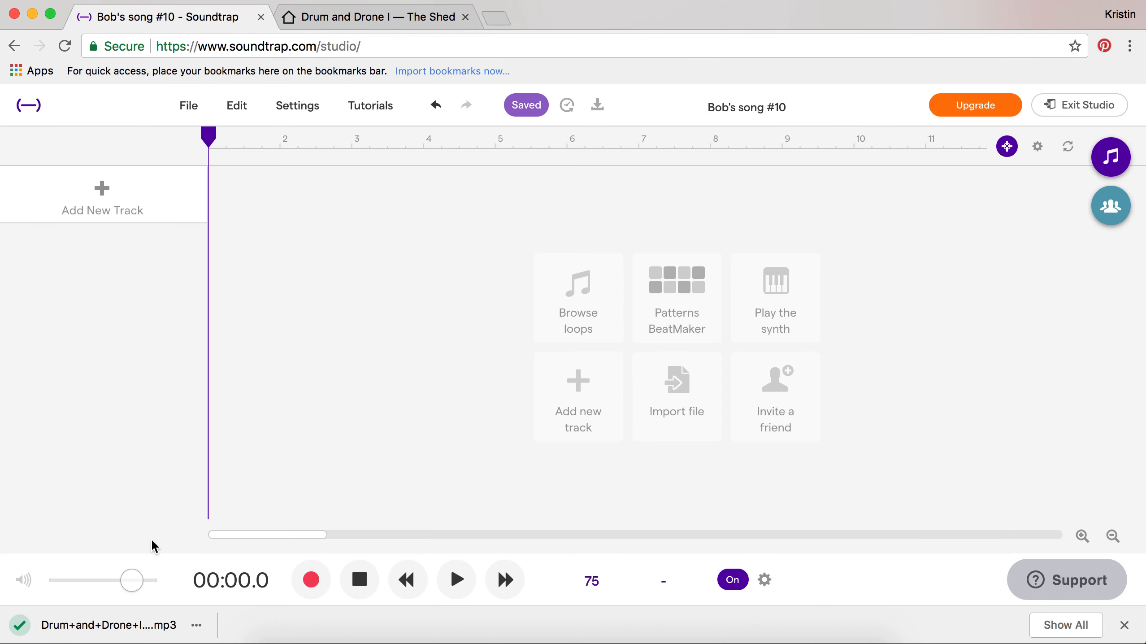
pyautogui.moveTo(146, 625); pyautogui.dragTo(217, 209)
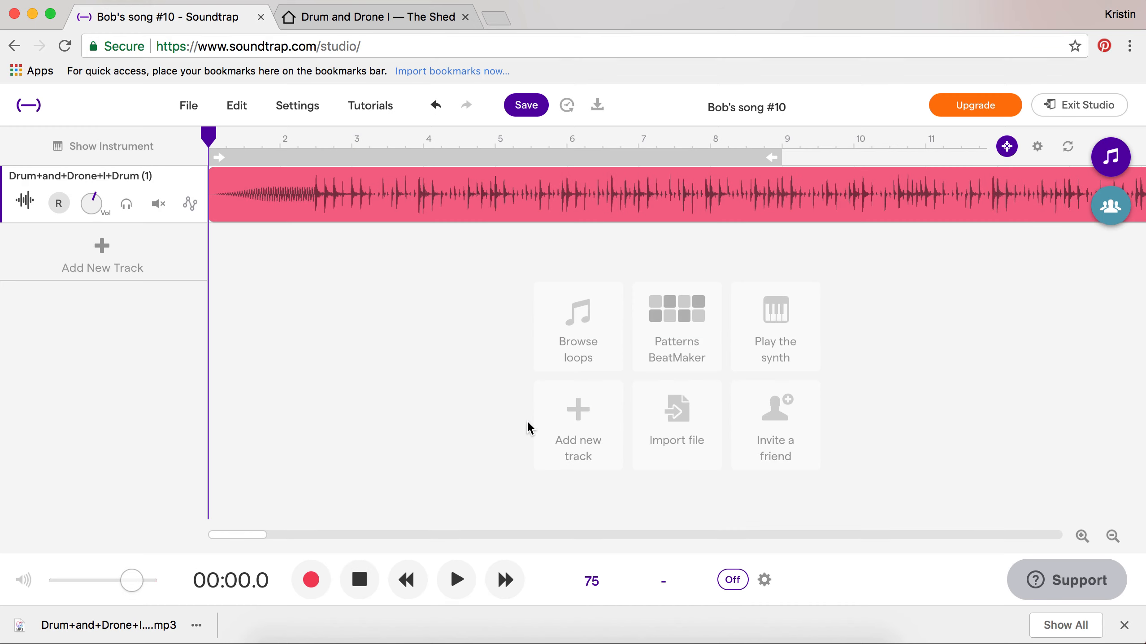
# - Download the Drone file from the Shed page and import it into Soundtrap as a new track below the Drum track
pyautogui.click(393, 22)
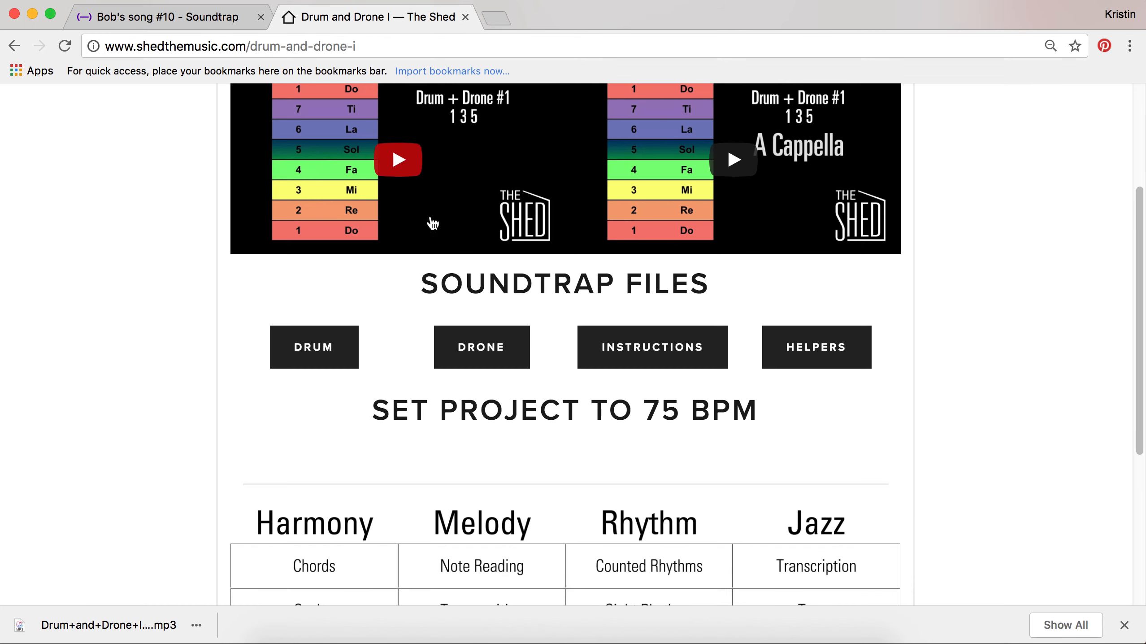
pyautogui.click(180, 22)
pyautogui.moveTo(94, 616); pyautogui.dragTo(212, 287)
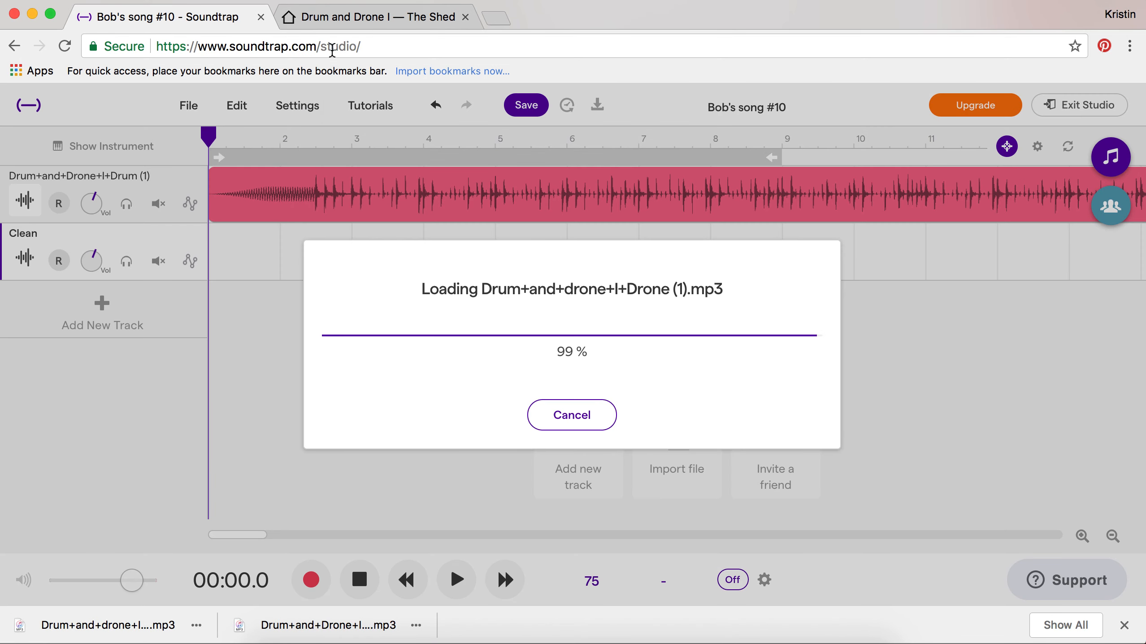
# - Download the Instructions file from the Shed page and import it into Soundtrap as a new track below the Drone track
pyautogui.click(356, 18)
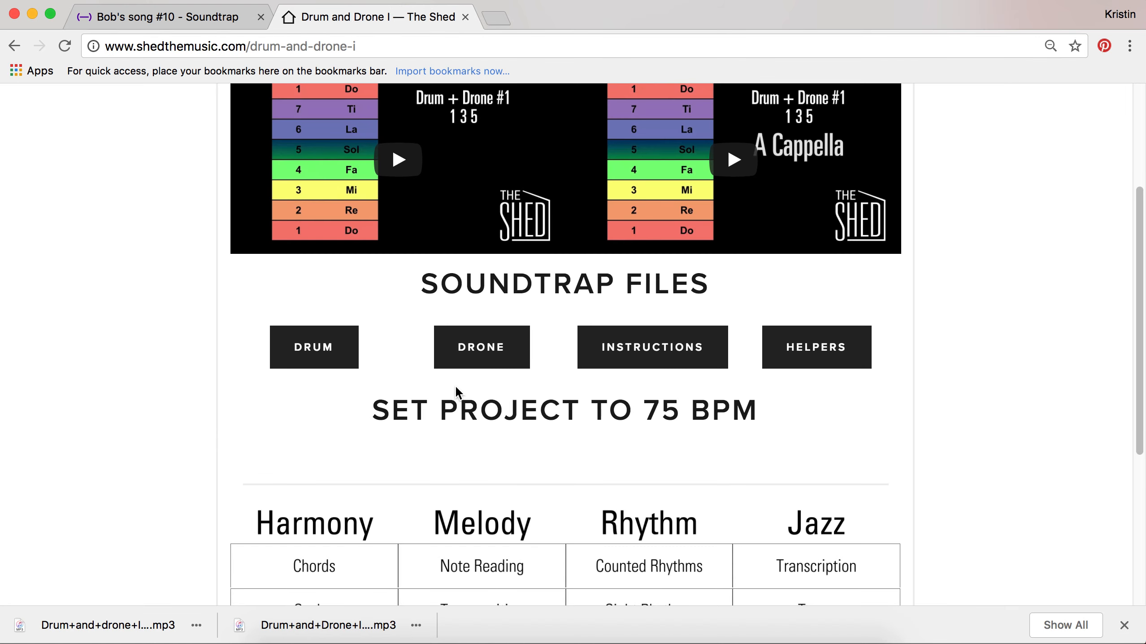
pyautogui.click(636, 358)
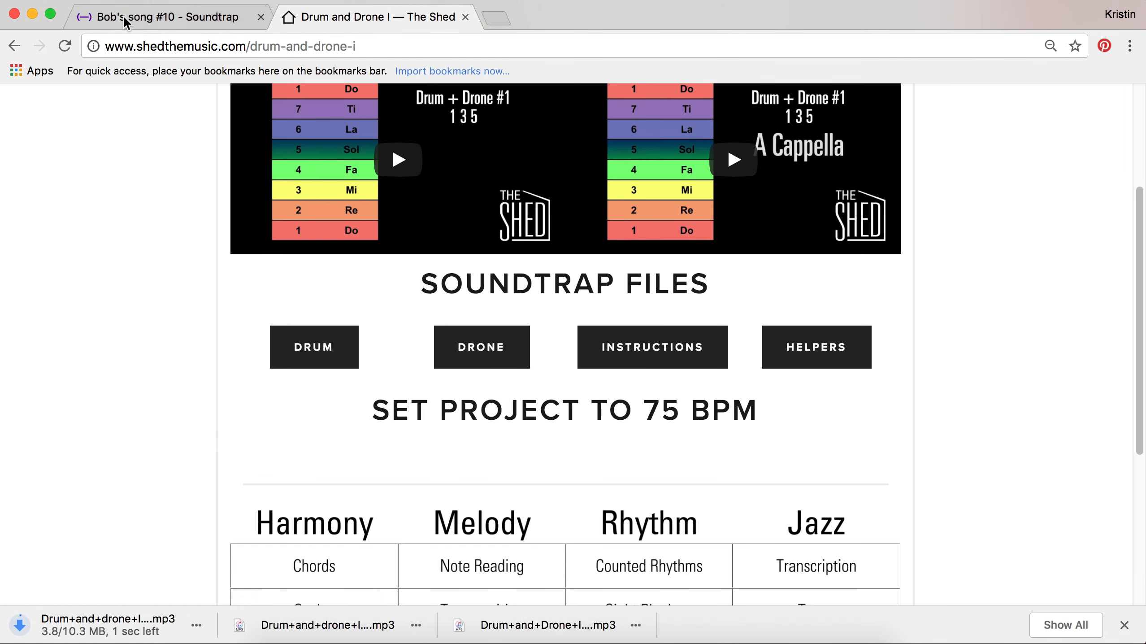
pyautogui.click(127, 20)
pyautogui.moveTo(152, 625); pyautogui.dragTo(243, 332)
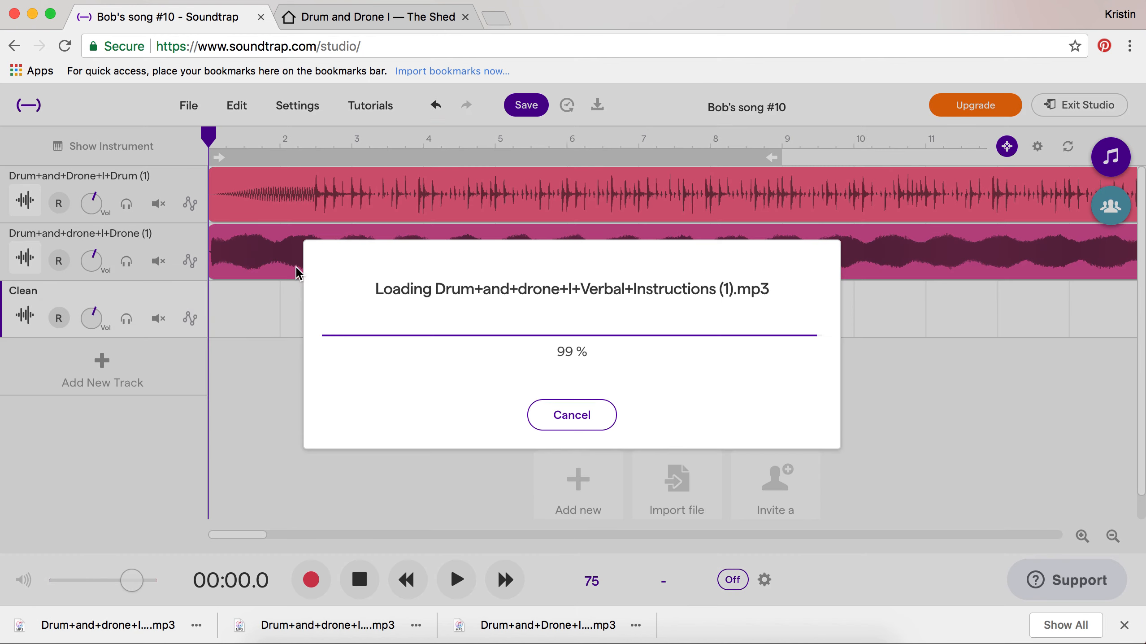
# - Download the Helpers file from the Shed page and import it into Soundtrap as a new track below the Verbal Instructions track
pyautogui.click(337, 20)
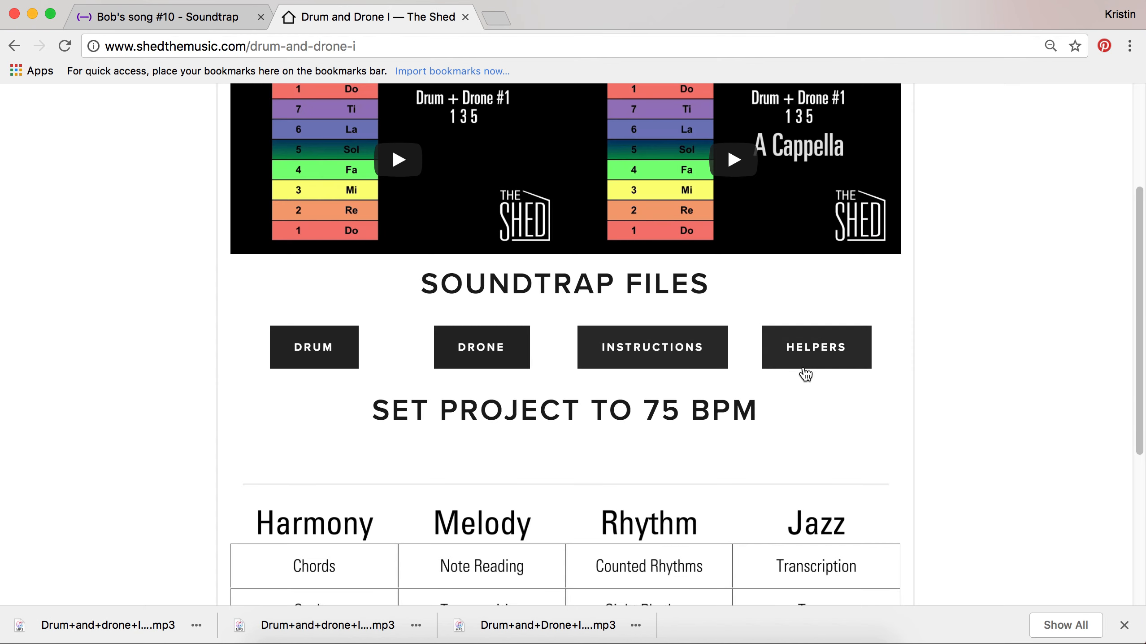
pyautogui.click(830, 363)
pyautogui.click(228, 20)
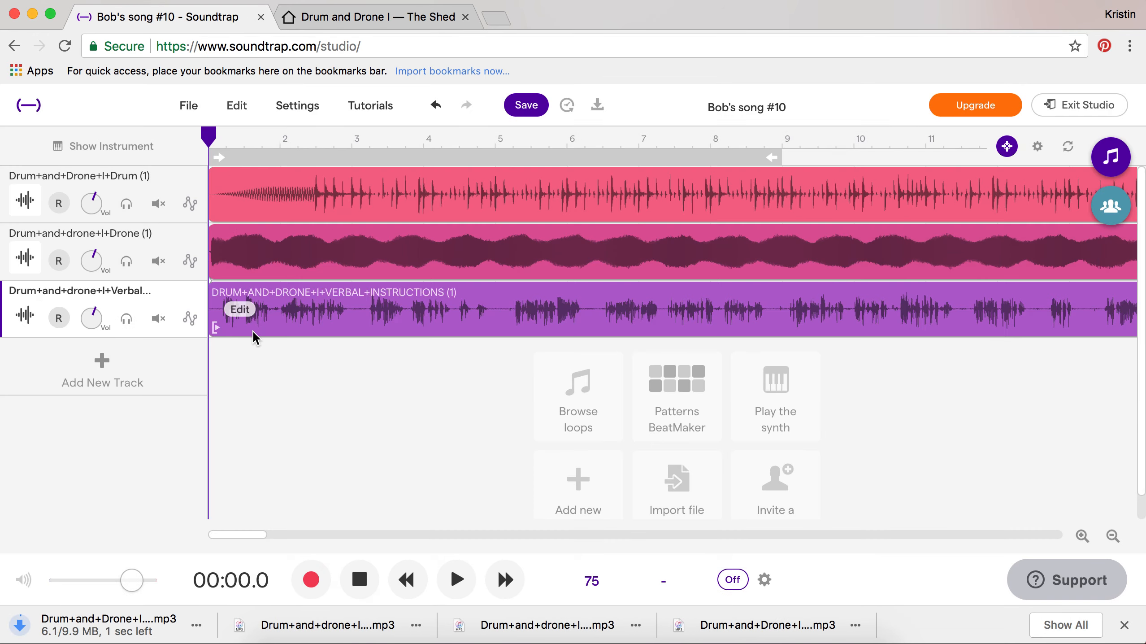
pyautogui.moveTo(161, 624); pyautogui.dragTo(216, 392)
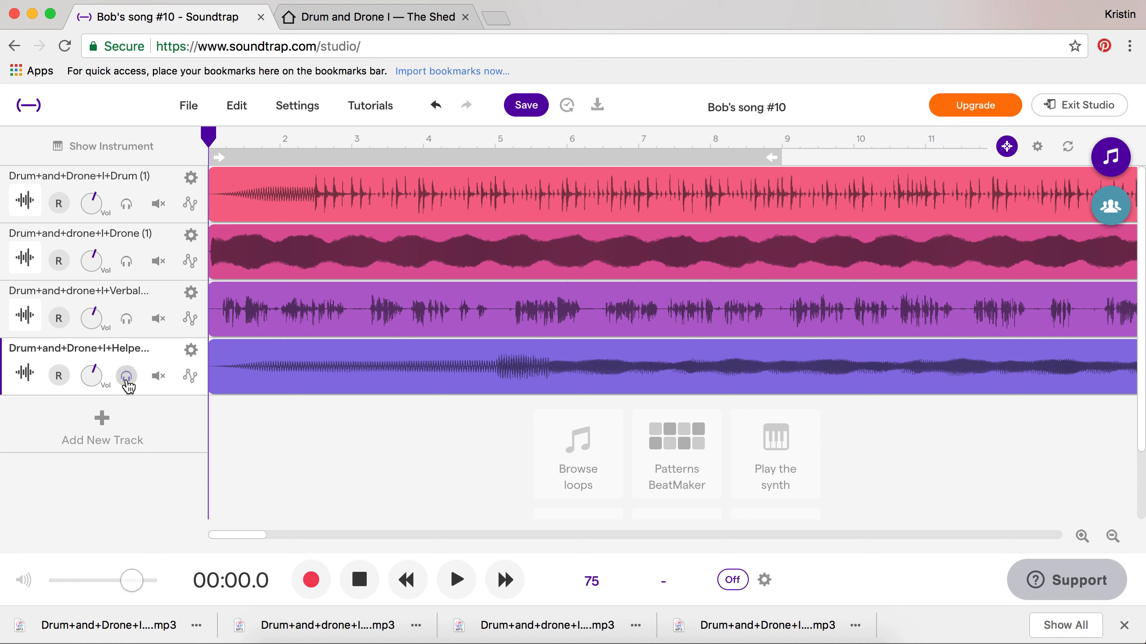
# - Lower the master volume and play the project with all four imported tracks
pyautogui.moveTo(130, 580); pyautogui.dragTo(91, 582)
pyautogui.click(457, 582)
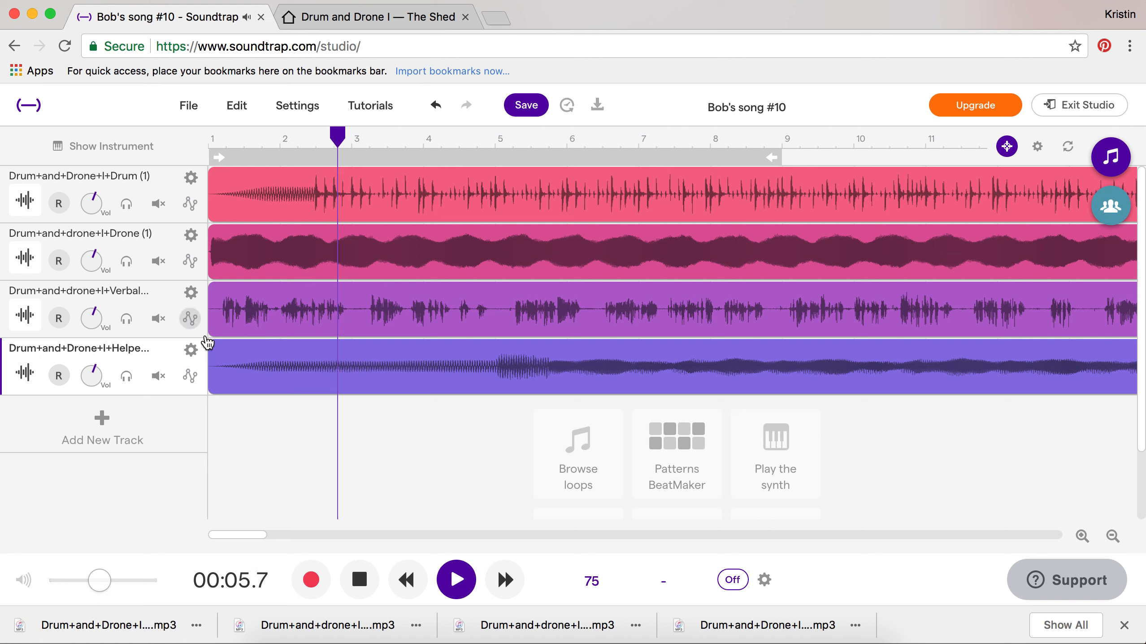
# - Mute the Drum track during playback, briefly try soloing the Helper track, and mute the Helper track
pyautogui.click(158, 204)
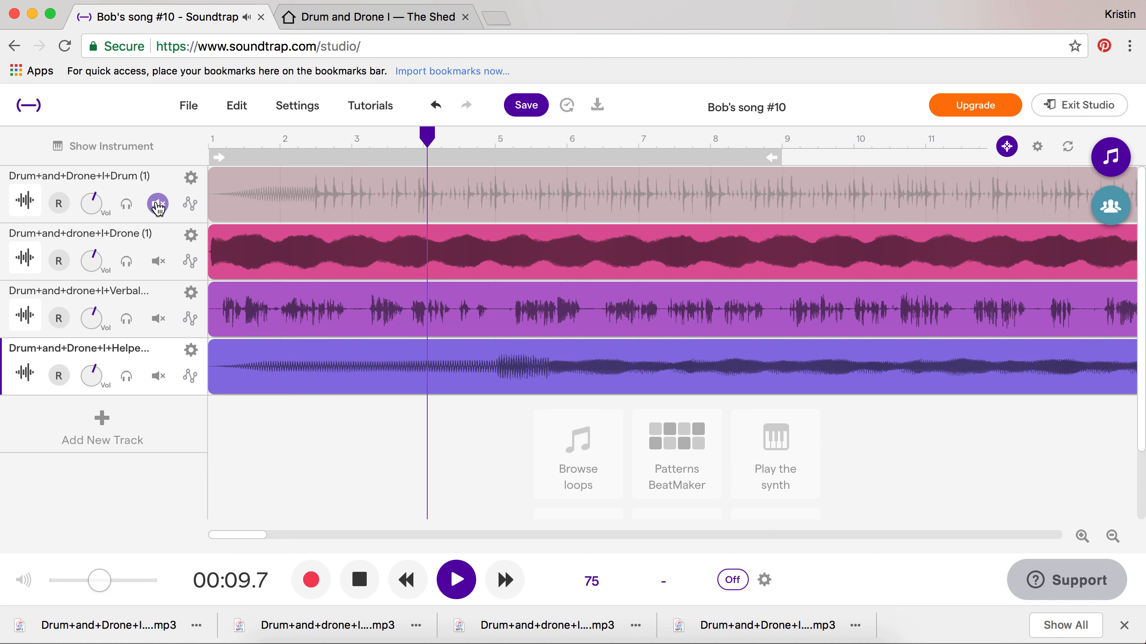
pyautogui.moveTo(427, 366)
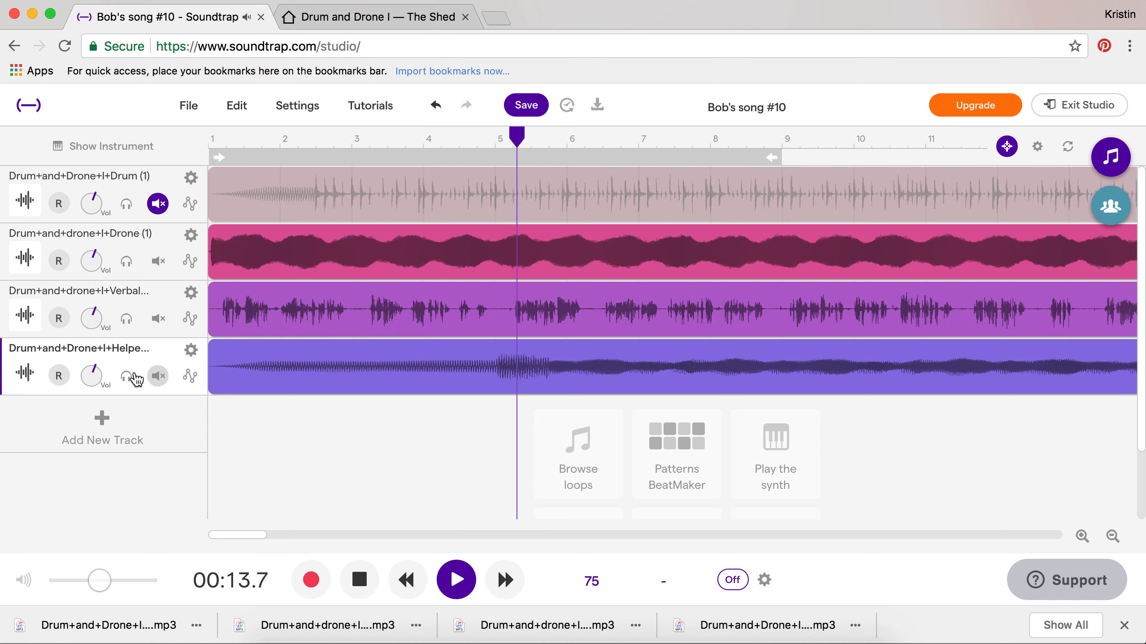
pyautogui.click(135, 376)
pyautogui.click(134, 376)
pyautogui.click(159, 377)
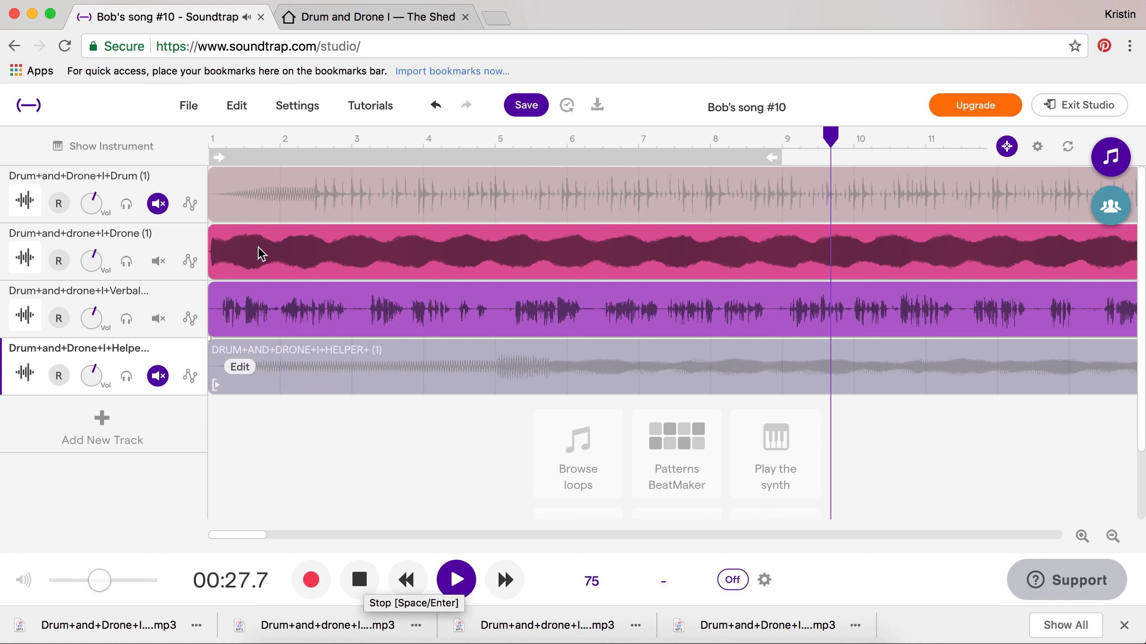
# - Unmute the Drum and Helper tracks and stop playback
pyautogui.click(158, 204)
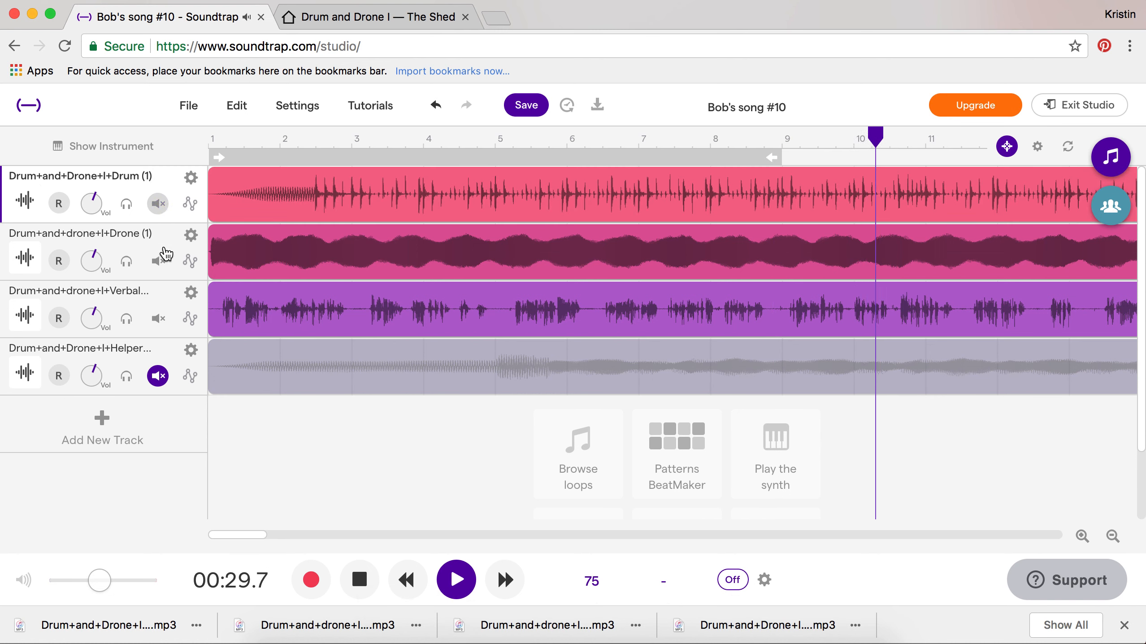
pyautogui.click(158, 378)
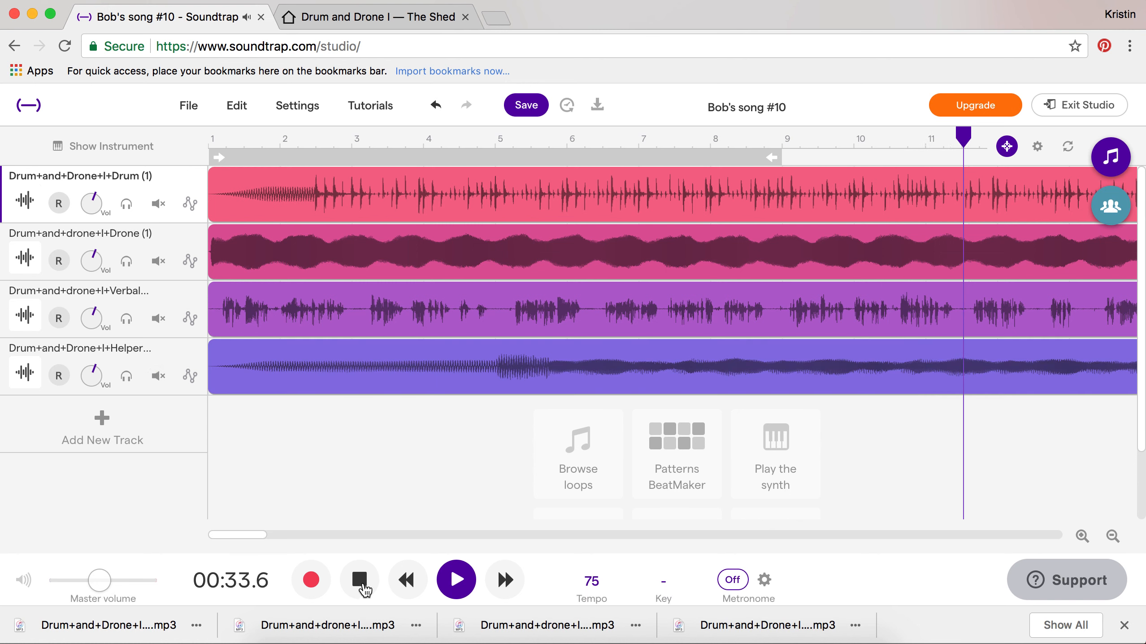
pyautogui.click(364, 588)
# - Add a new microphone track with the Voice Clean instrument below the Helper track
pyautogui.click(99, 433)
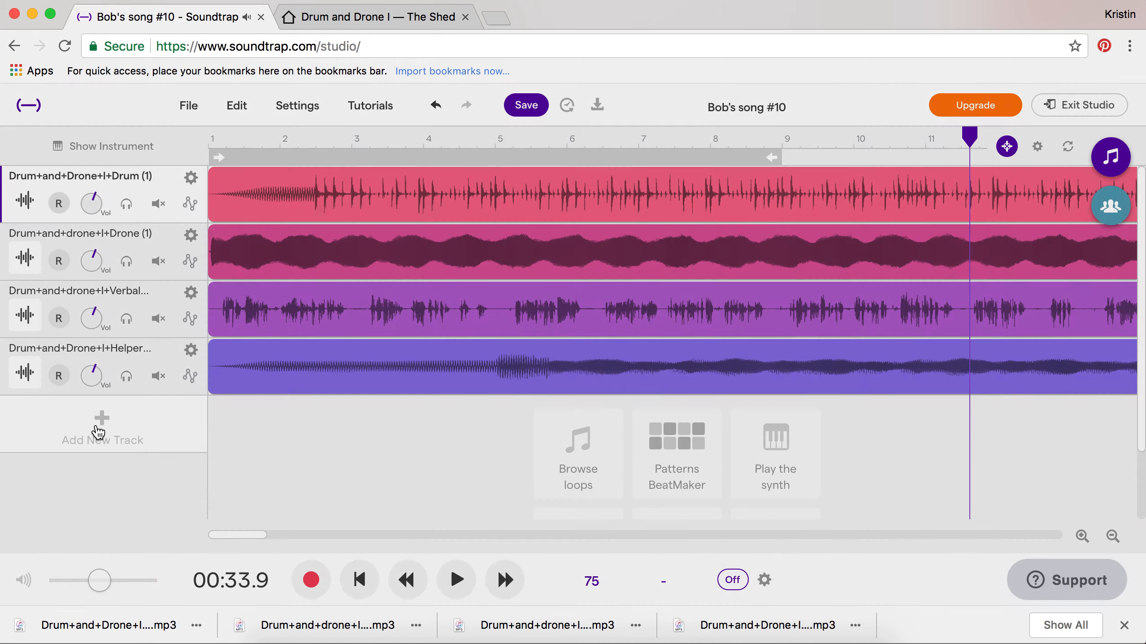
pyautogui.click(465, 220)
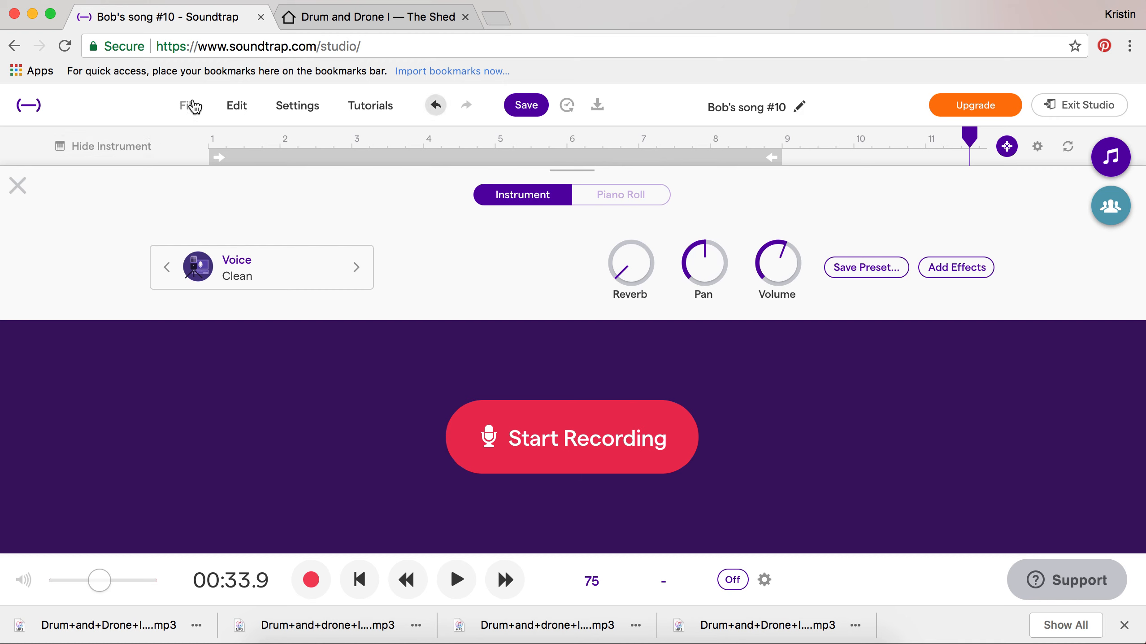
pyautogui.click(194, 105)
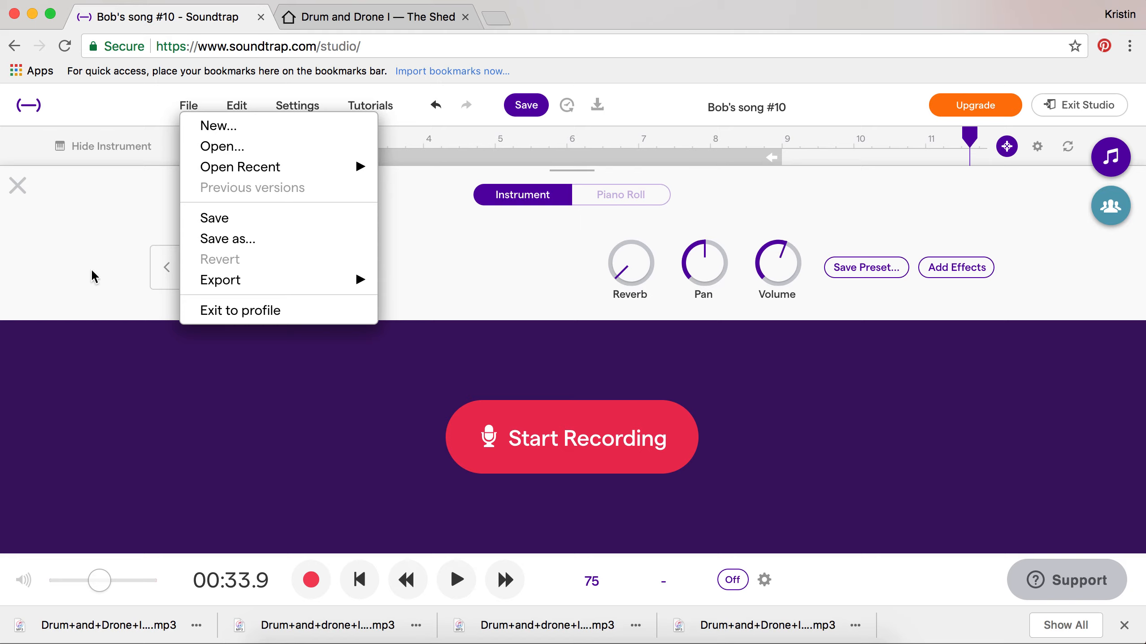
pyautogui.click(118, 276)
# - Start a voice recording without headphones, accept monitoring being switched off, and stop during the count-in
pyautogui.click(604, 463)
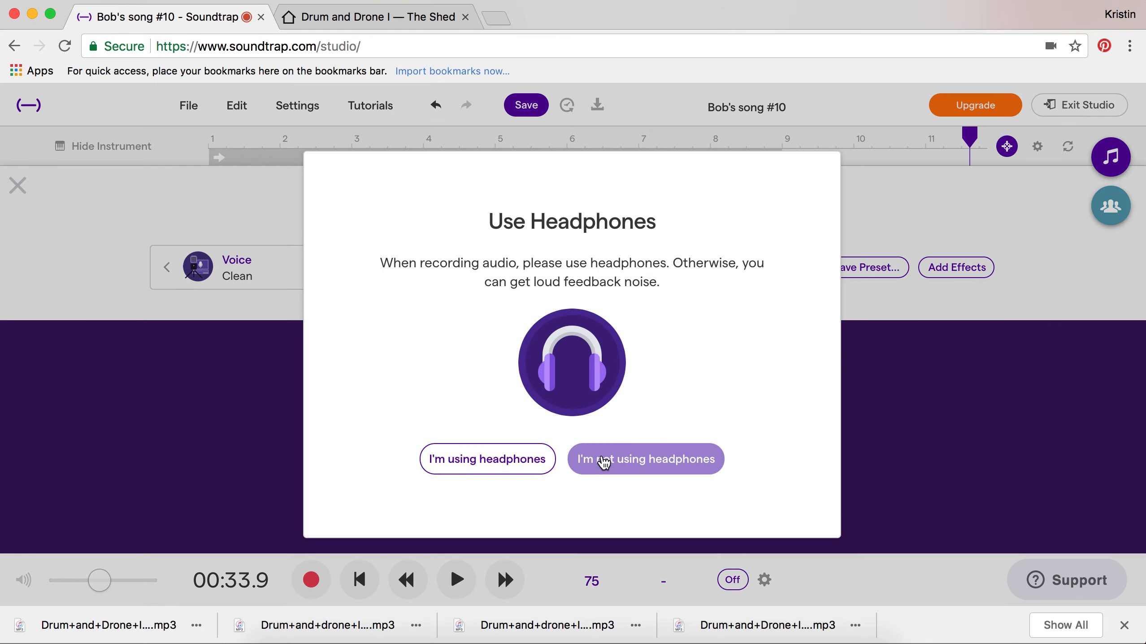
pyautogui.click(592, 472)
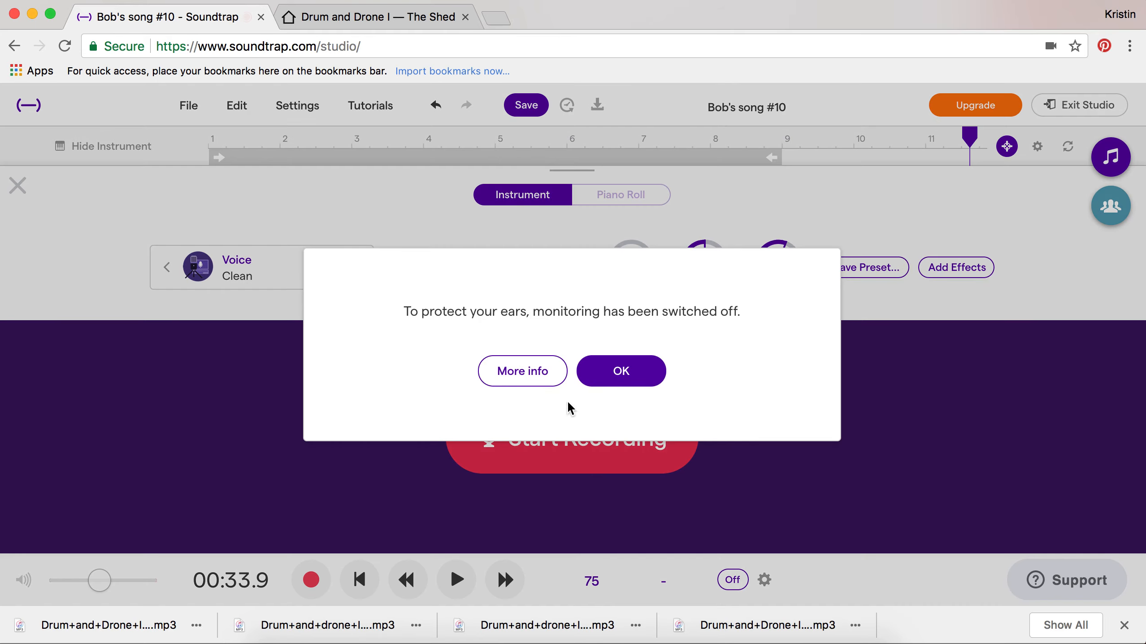
pyautogui.click(635, 384)
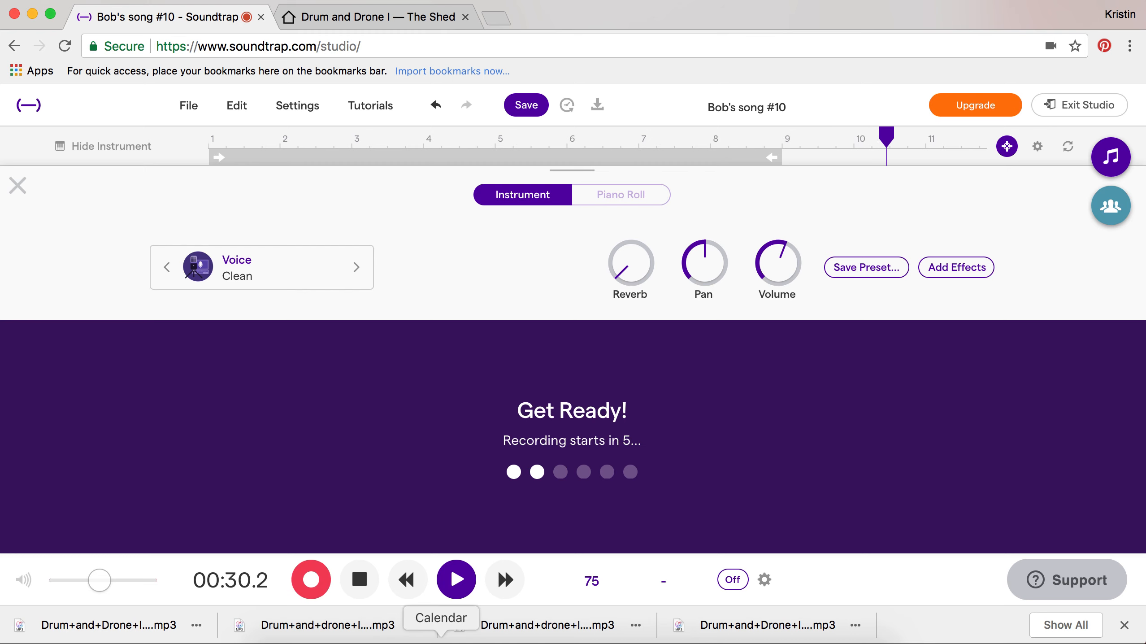
pyautogui.click(360, 579)
# - Go through Sound Setup with Loopback Audio as the input device and close it at the volume check
pyautogui.click(291, 103)
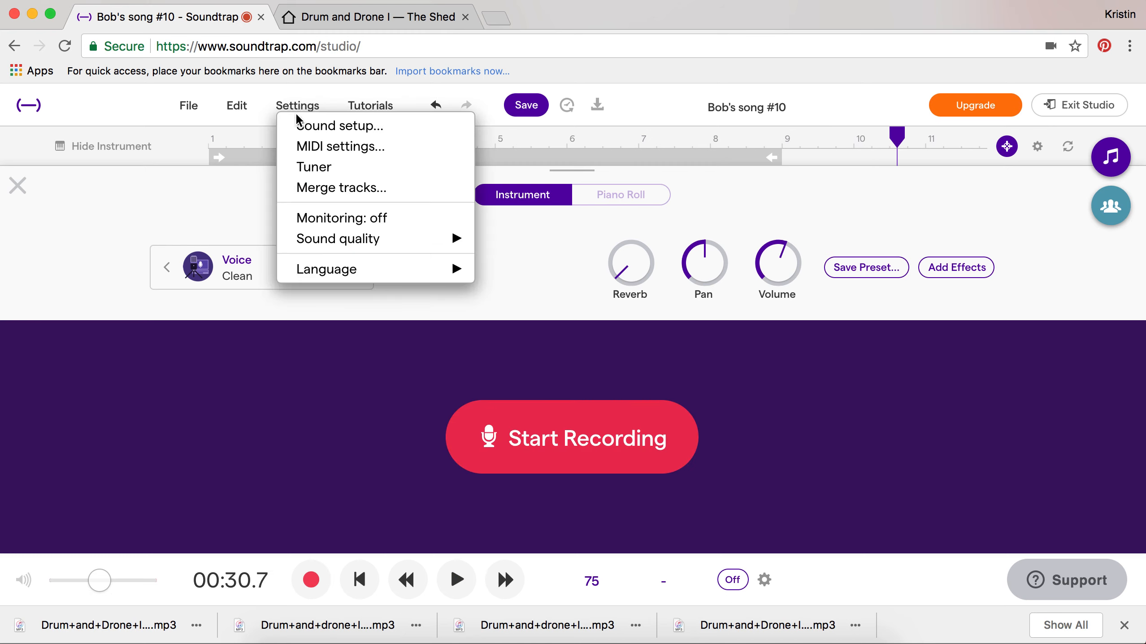
pyautogui.click(338, 127)
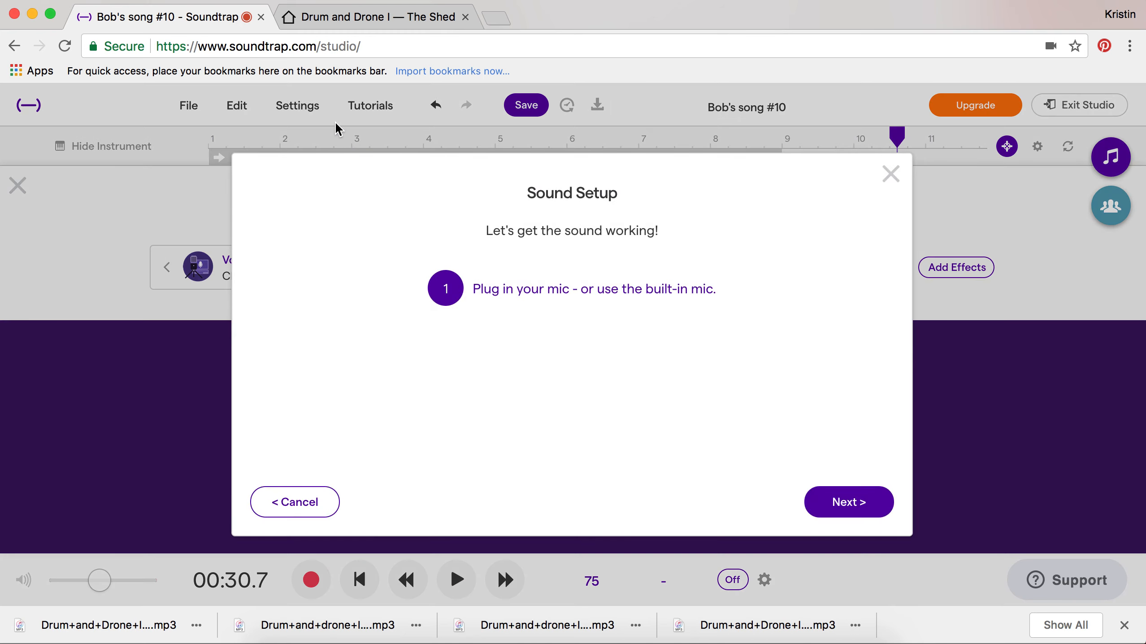
pyautogui.click(865, 507)
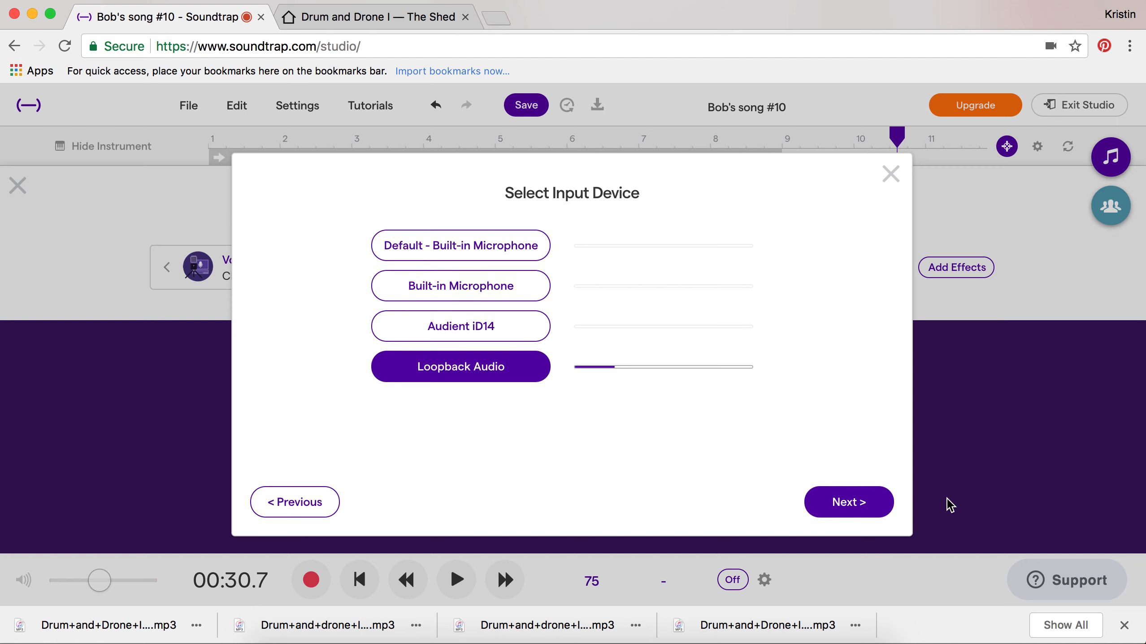
pyautogui.click(858, 502)
pyautogui.click(858, 503)
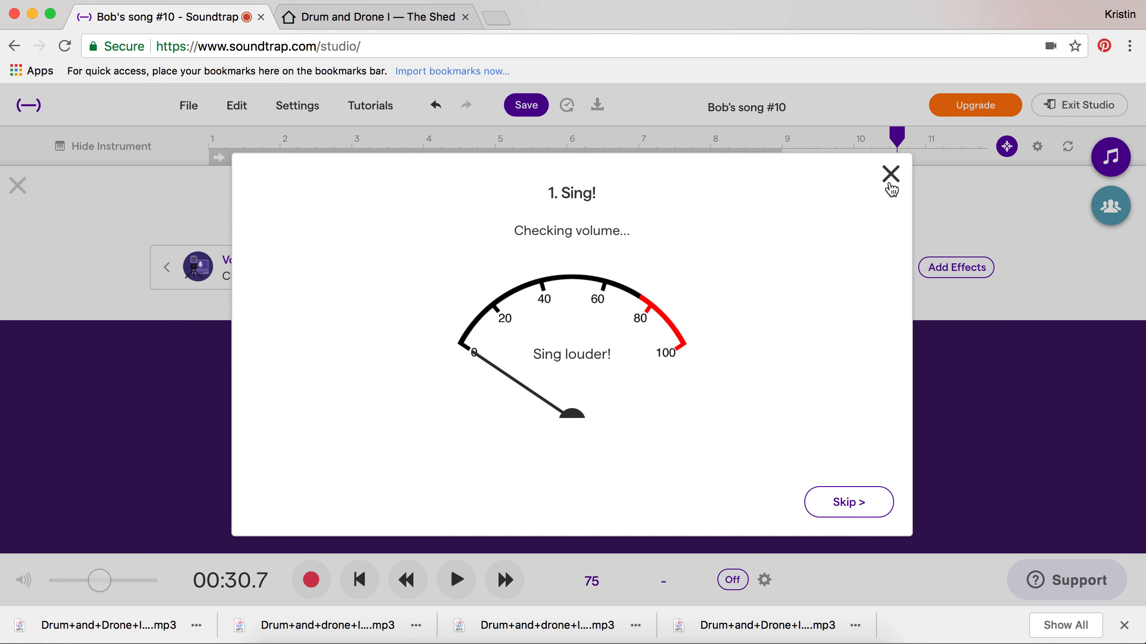
pyautogui.click(891, 174)
# - Close the Mic track's instrument view and place the playhead at the start of bar 5
pyautogui.click(18, 185)
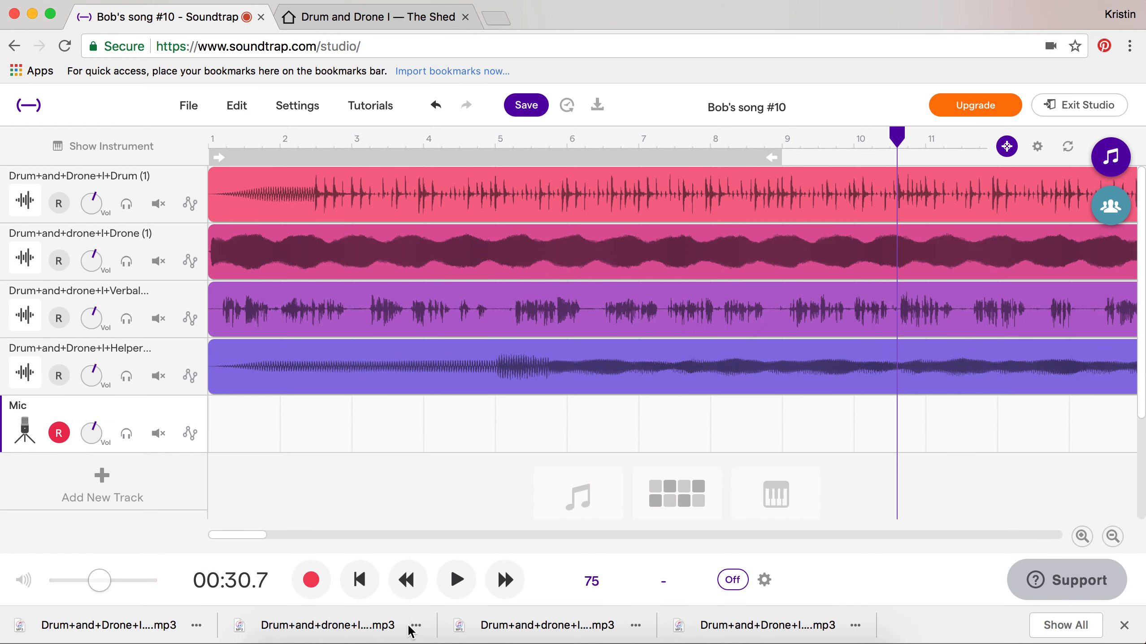
pyautogui.click(358, 581)
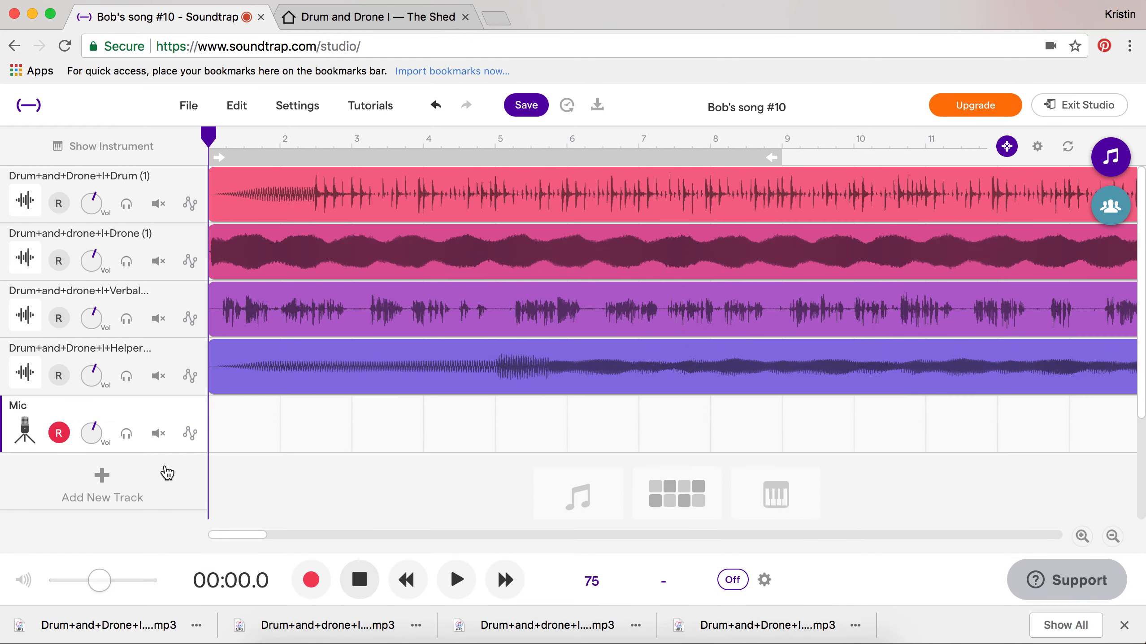
pyautogui.click(495, 143)
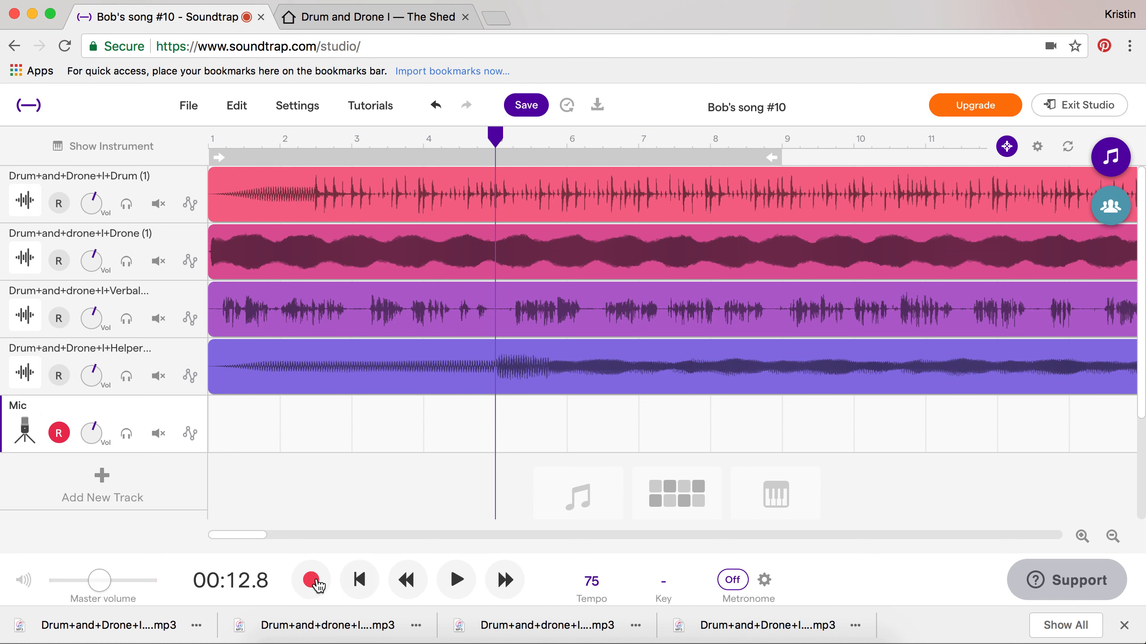
# - Record a take on the Mic track from bar 5 to about bar 8 with the metronome off, and stop recording
pyautogui.click(314, 581)
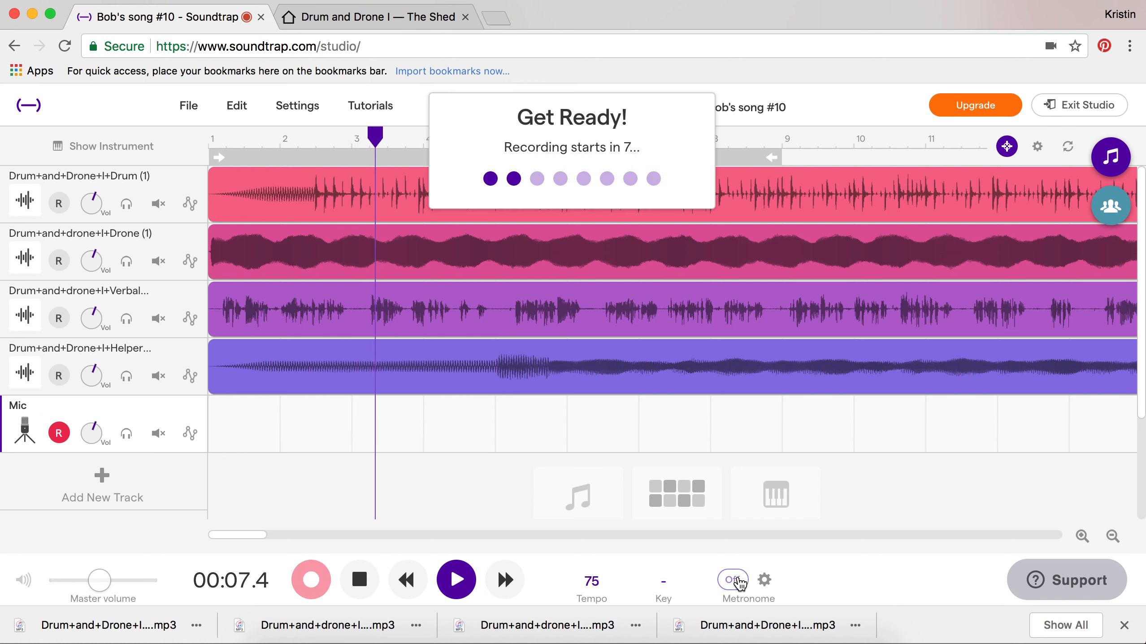
pyautogui.click(733, 580)
pyautogui.click(735, 581)
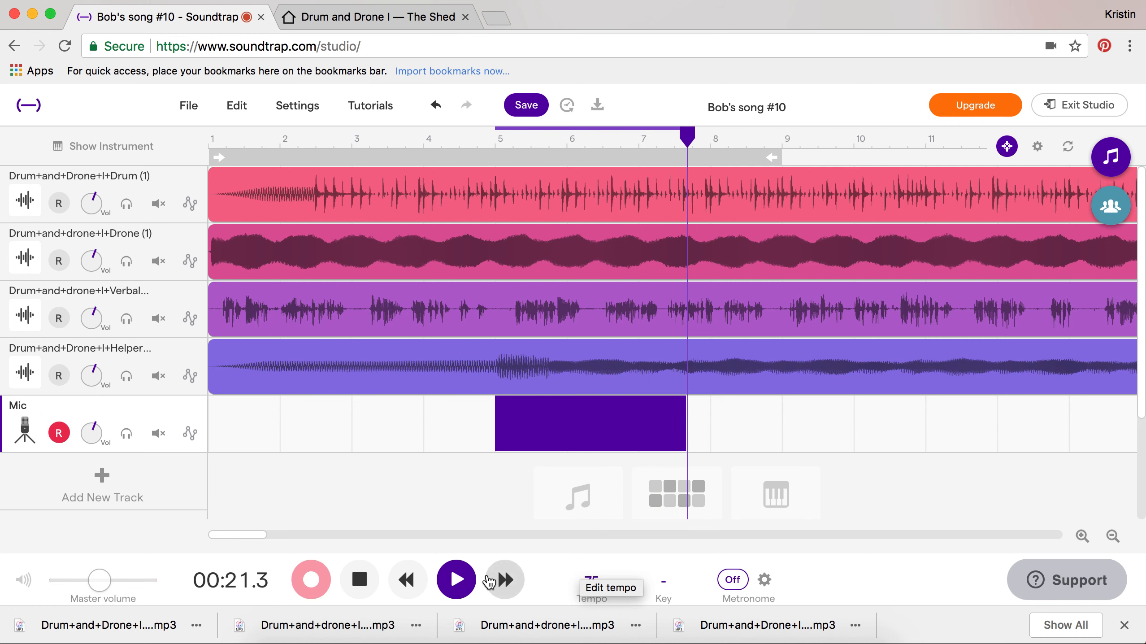
pyautogui.click(359, 578)
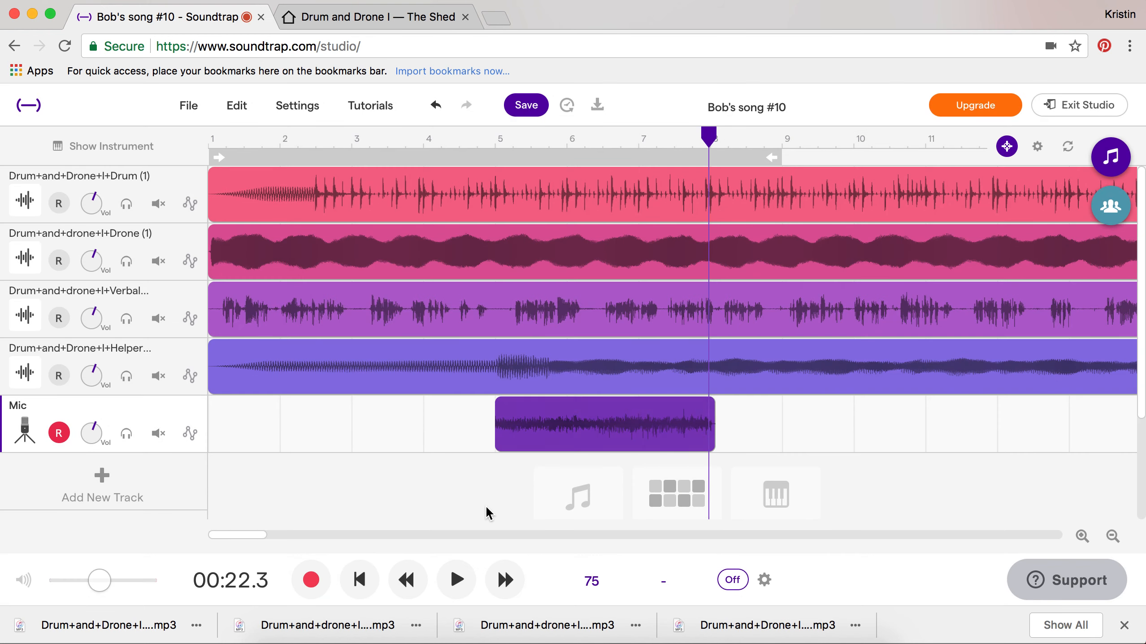
# - Play the recorded take from around bar 5, briefly muting and soloing the Mic track to compare it with the others
pyautogui.click(499, 144)
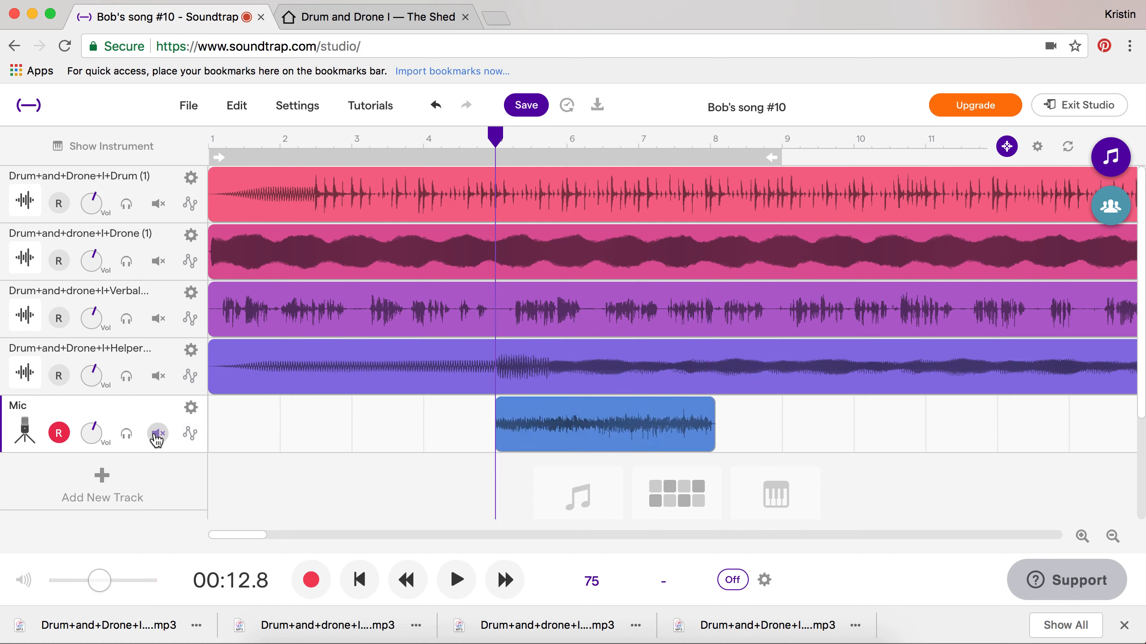
pyautogui.press('space')
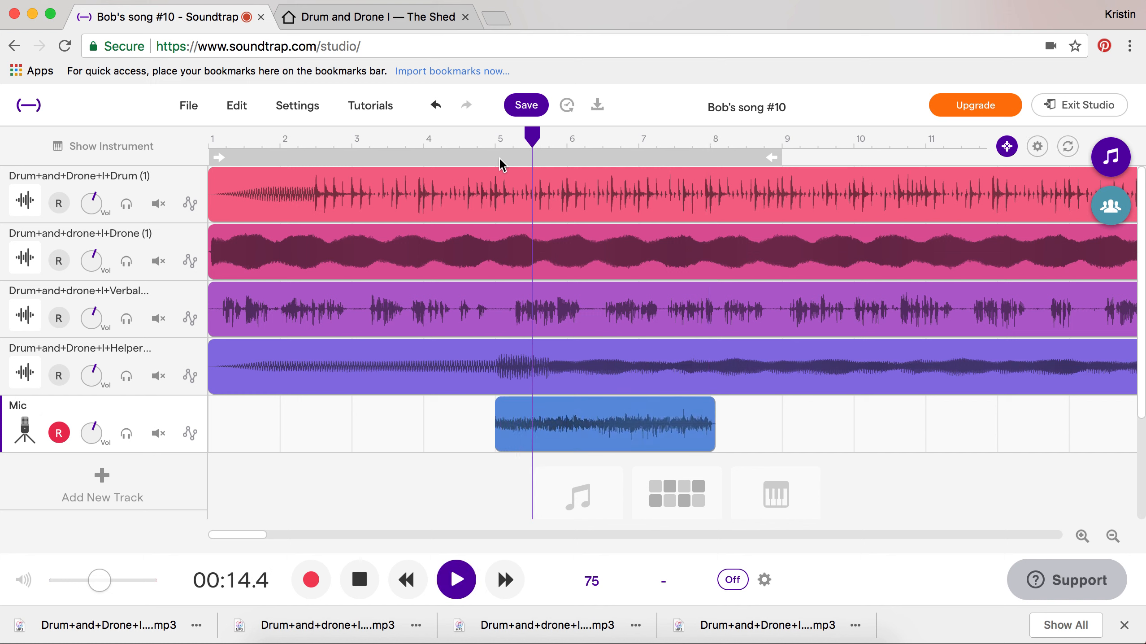
pyautogui.click(477, 147)
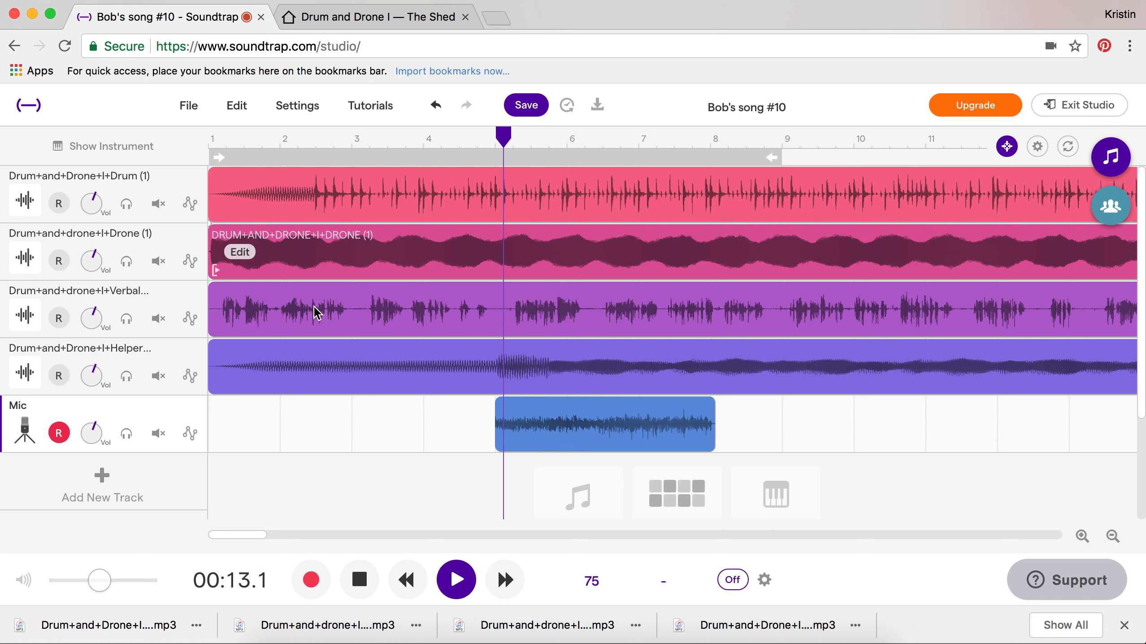
pyautogui.click(159, 433)
pyautogui.click(159, 433)
pyautogui.click(127, 433)
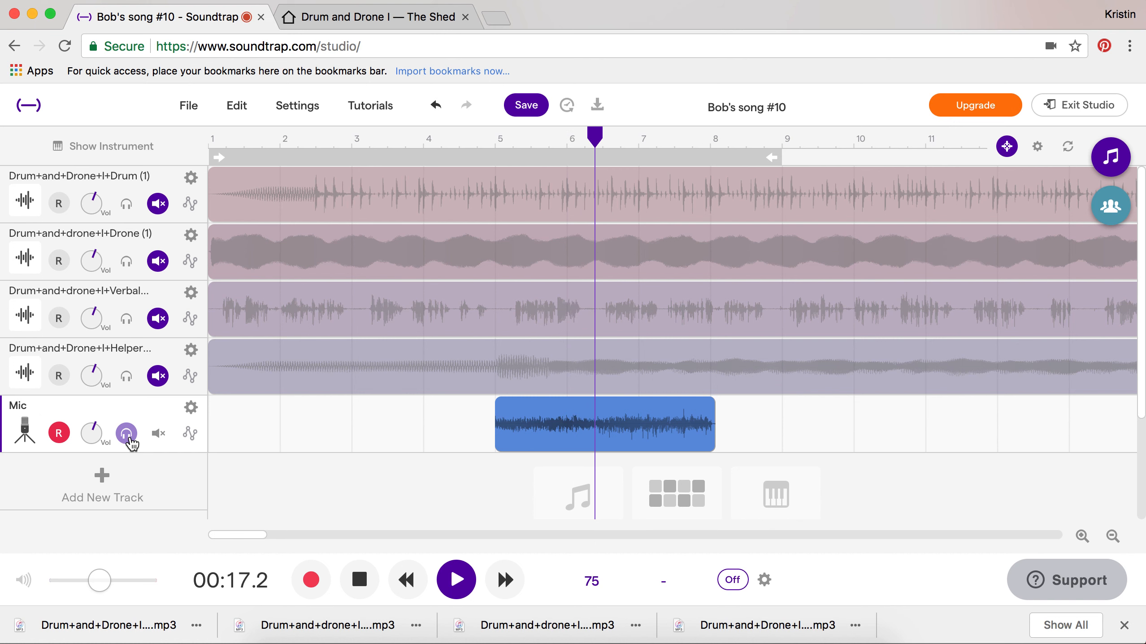
pyautogui.click(127, 433)
# - Raise the Mic track to full volume and mute the Verbal track while replaying from bar 5, ending with playback stopped
pyautogui.moveTo(103, 438); pyautogui.dragTo(101, 315)
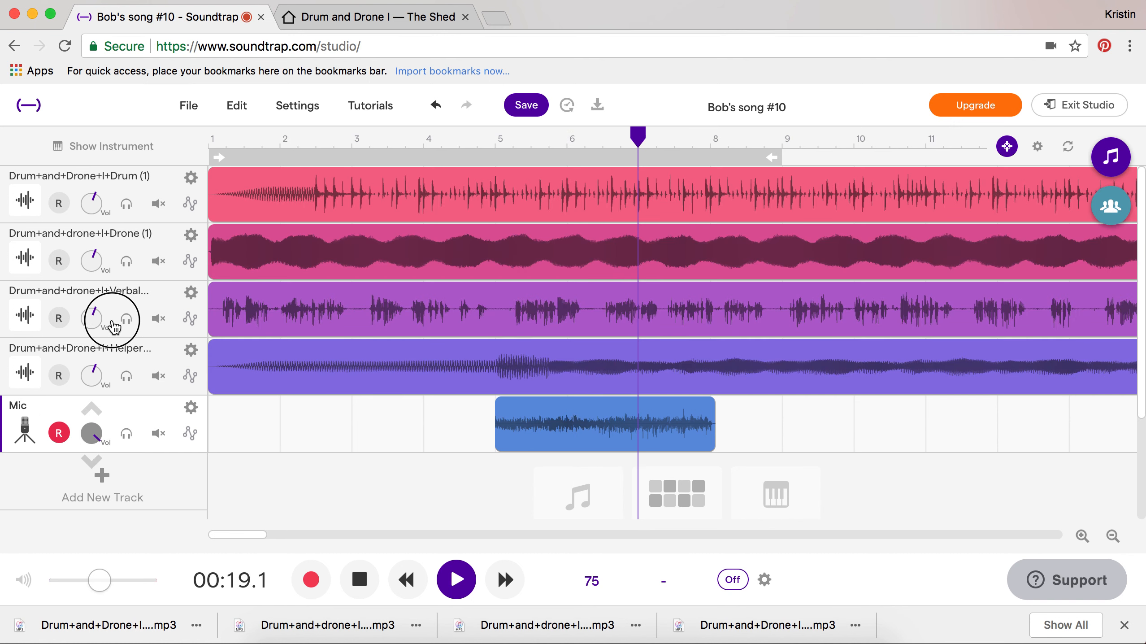
pyautogui.click(499, 140)
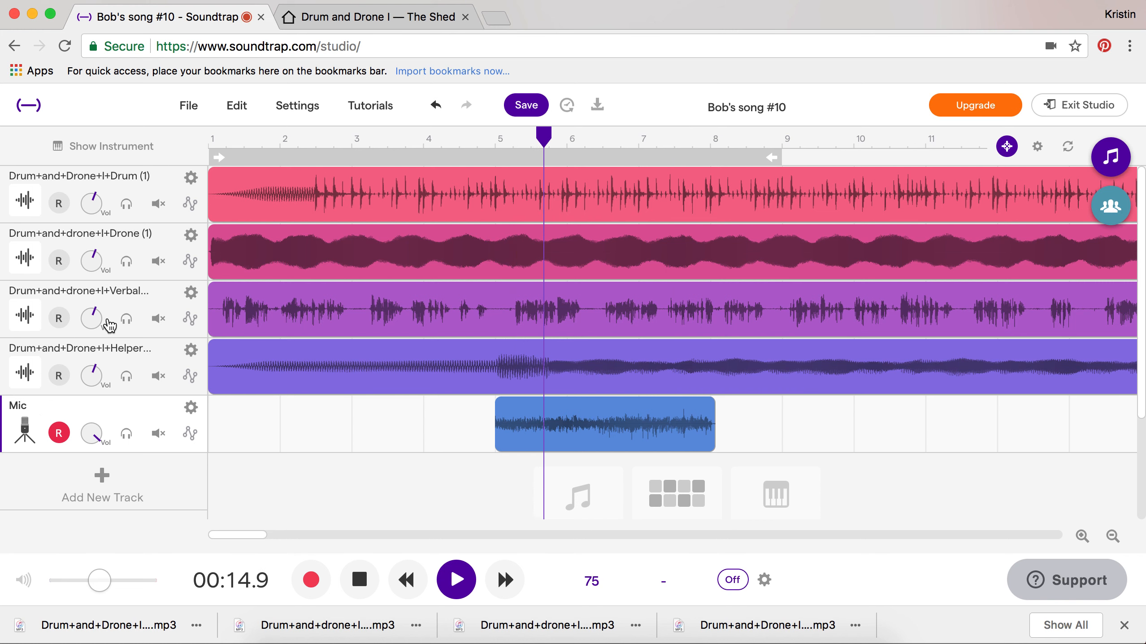
pyautogui.click(157, 320)
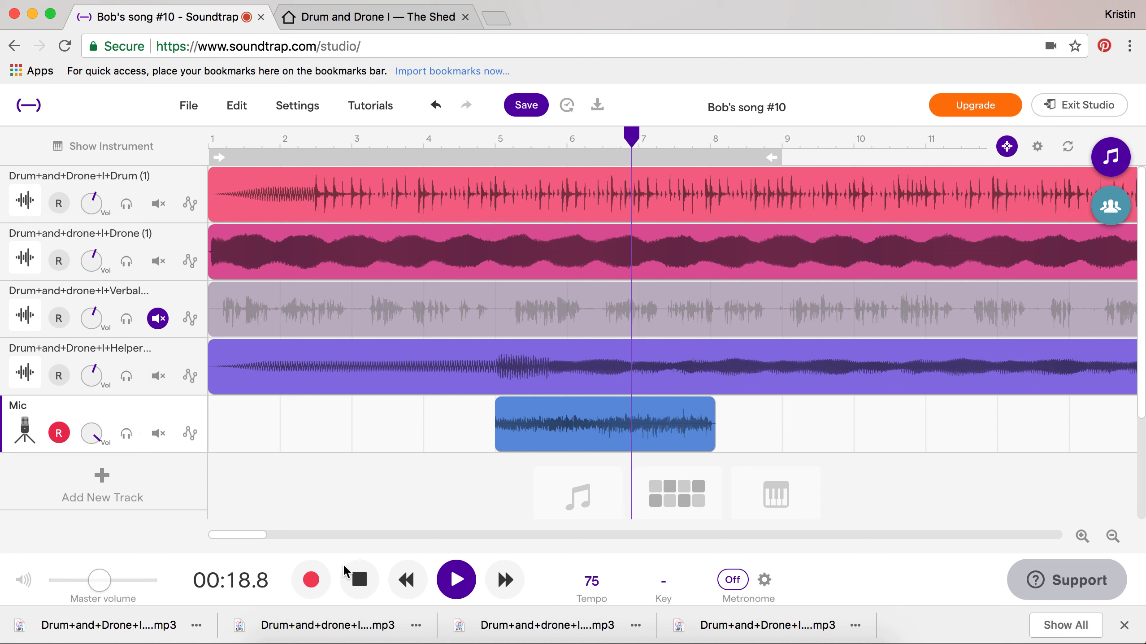
pyautogui.click(359, 579)
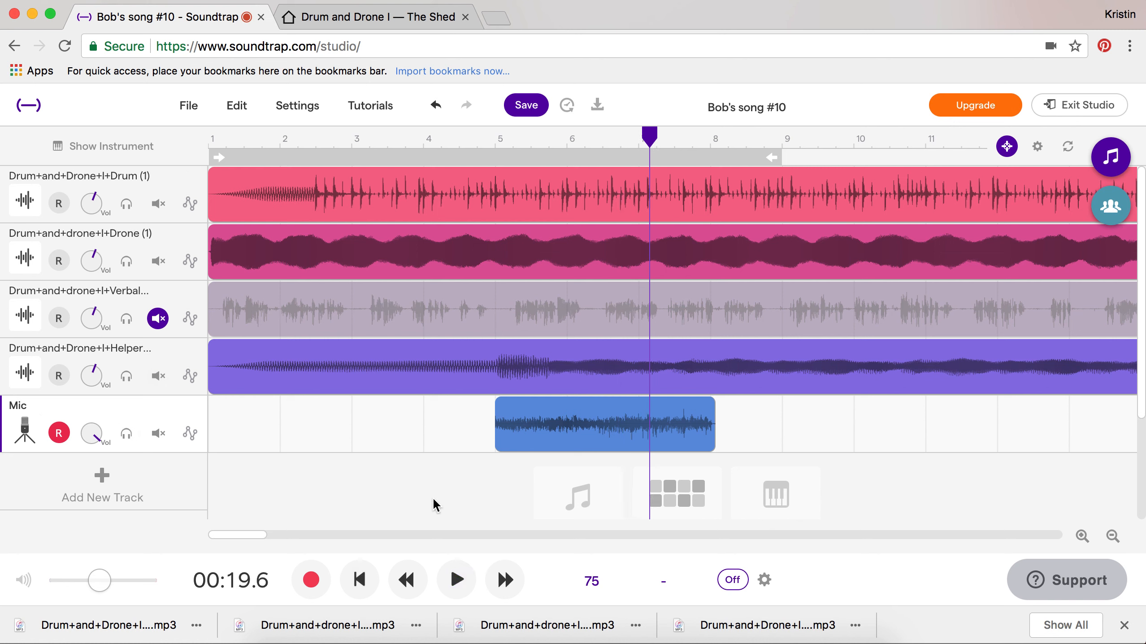